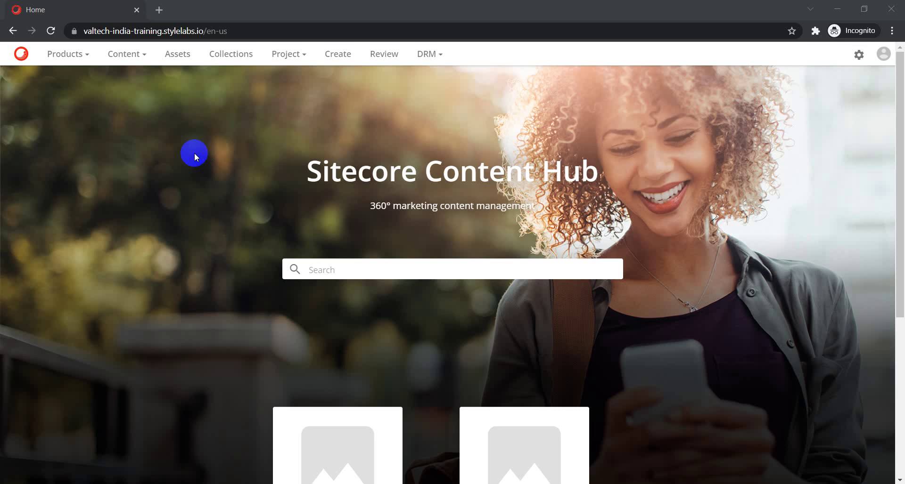
Step: Upload sample-image.PNG from the Desktop's Images folder through the Create page
click(338, 58)
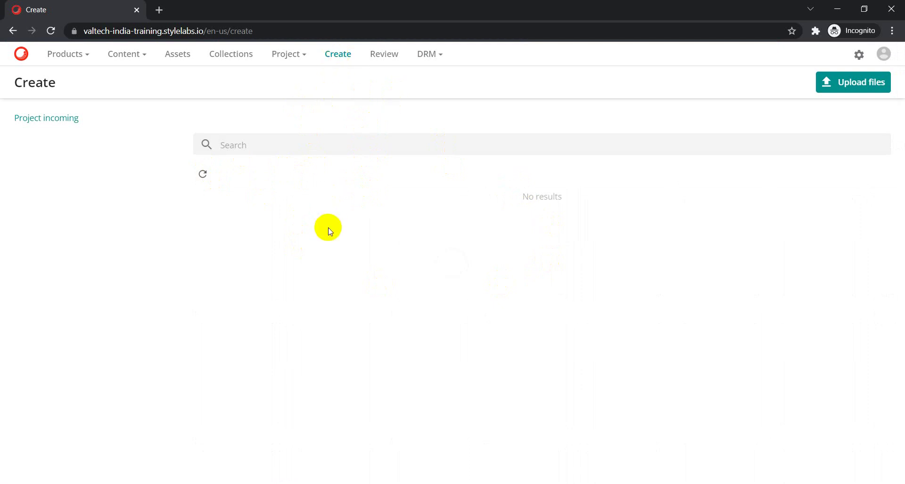
click(860, 89)
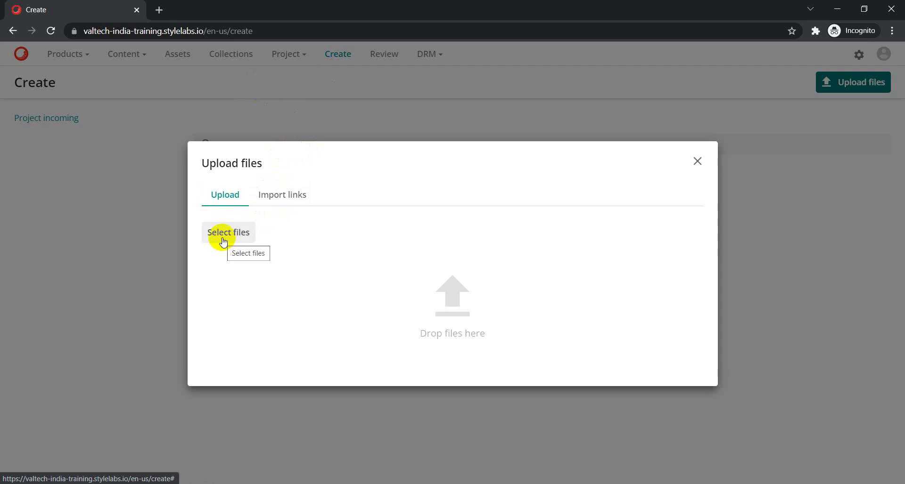
click(277, 198)
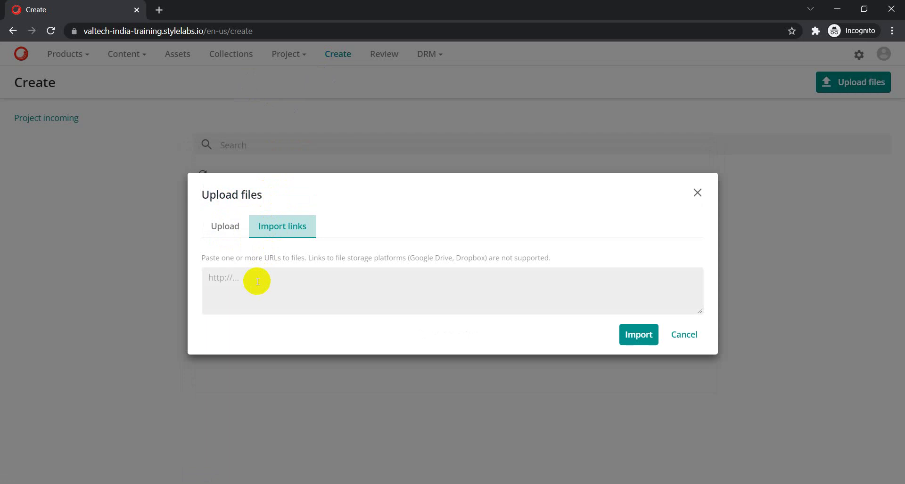
click(224, 227)
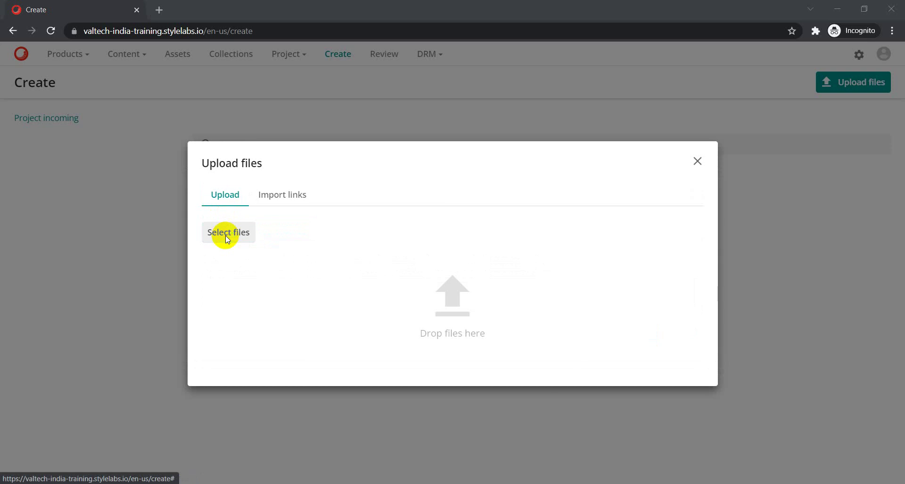
click(226, 237)
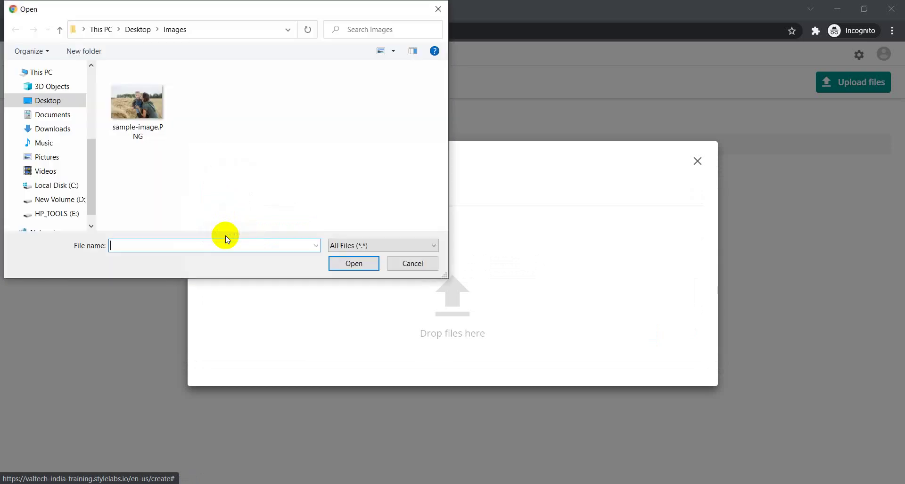
click(141, 119)
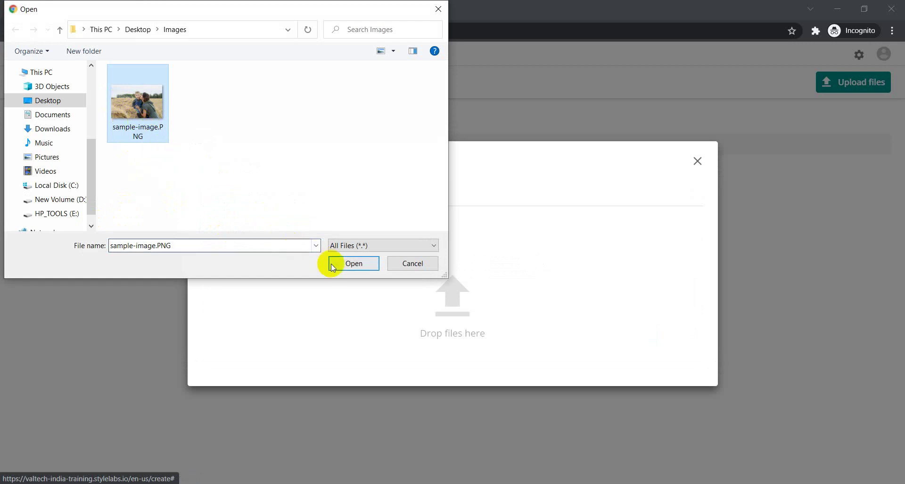
click(353, 264)
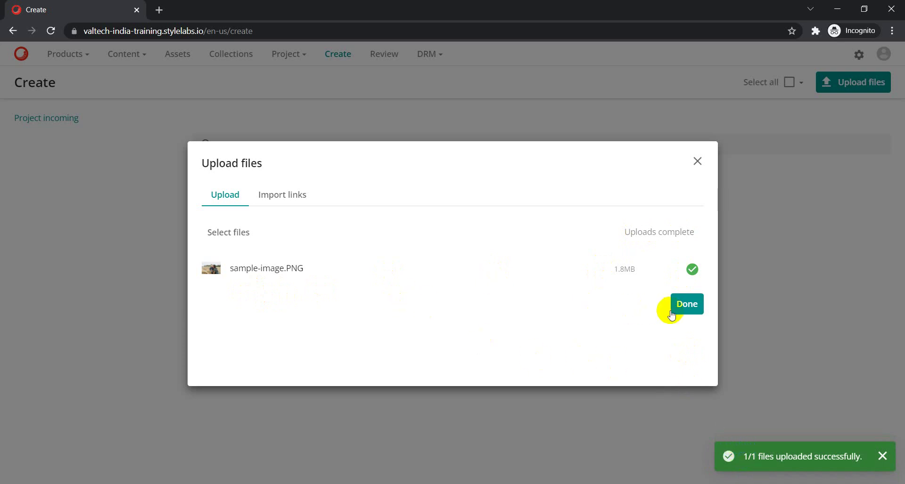
click(691, 312)
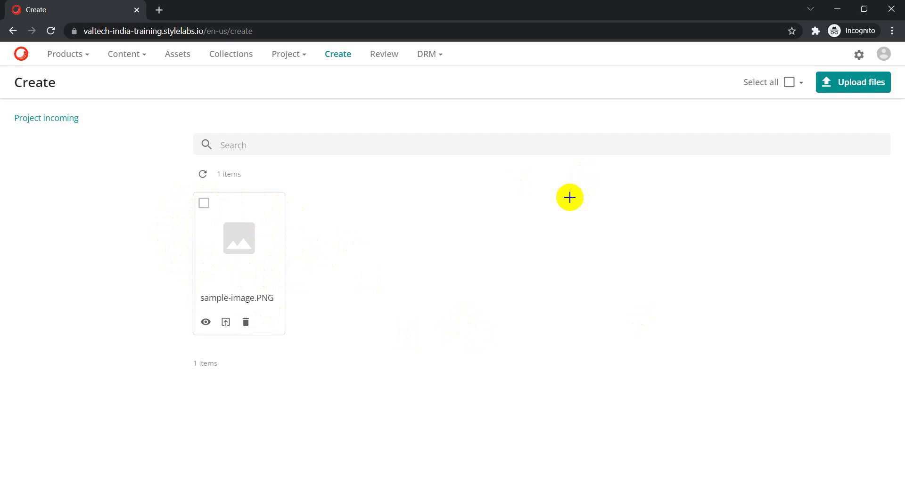
Step: Open the account's background processes and refresh the list to check the upload's processing job
click(884, 55)
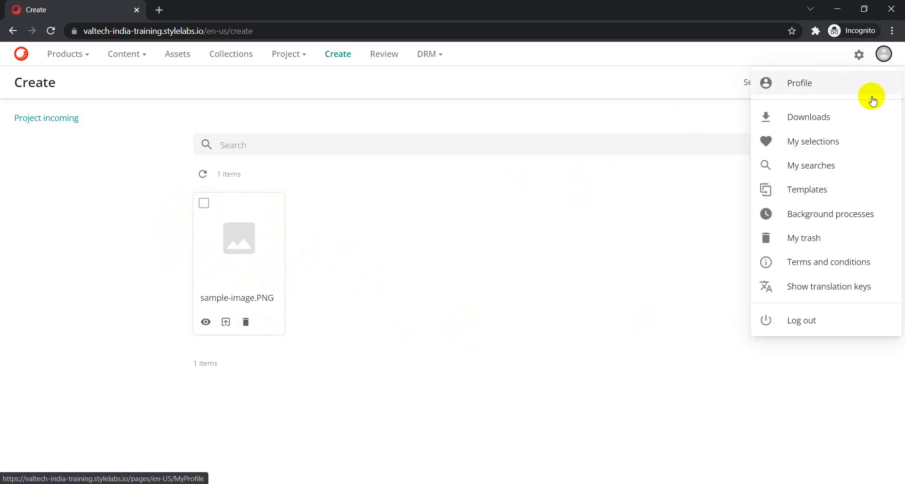
click(814, 220)
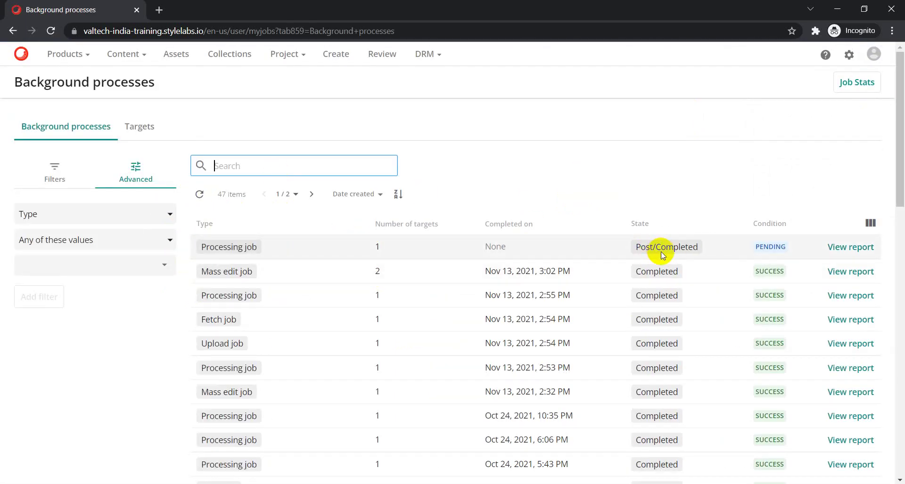
click(200, 194)
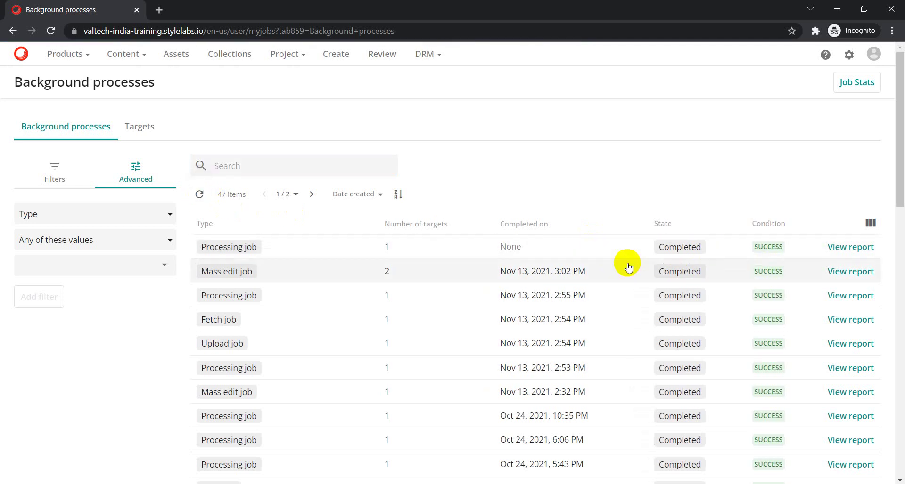
Step: Return to the Create page and open the file upload's option for importing links
click(337, 61)
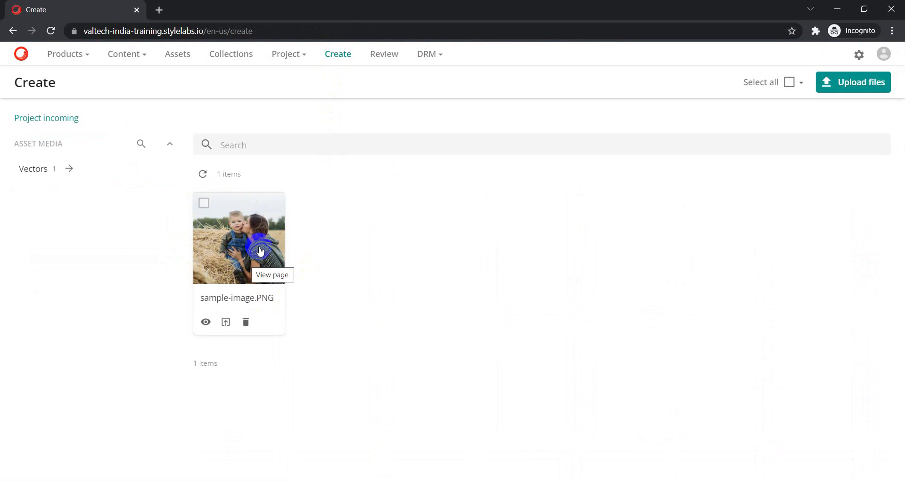
click(864, 88)
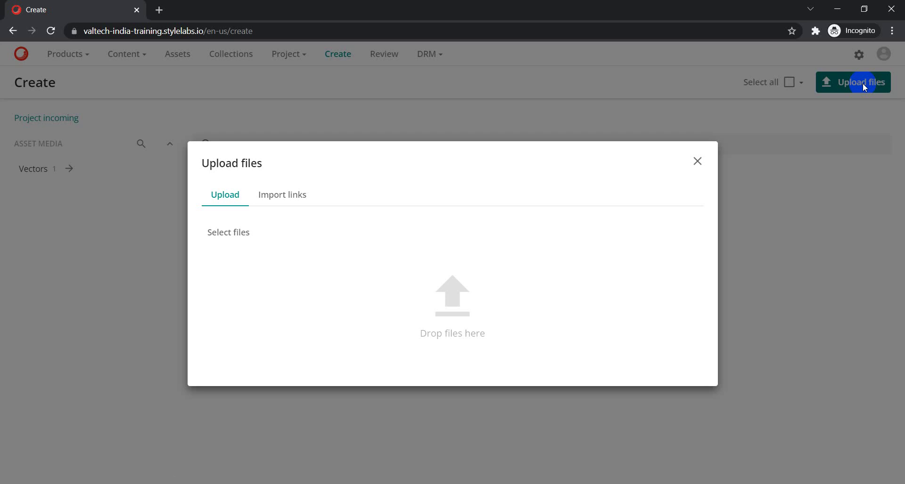
click(285, 198)
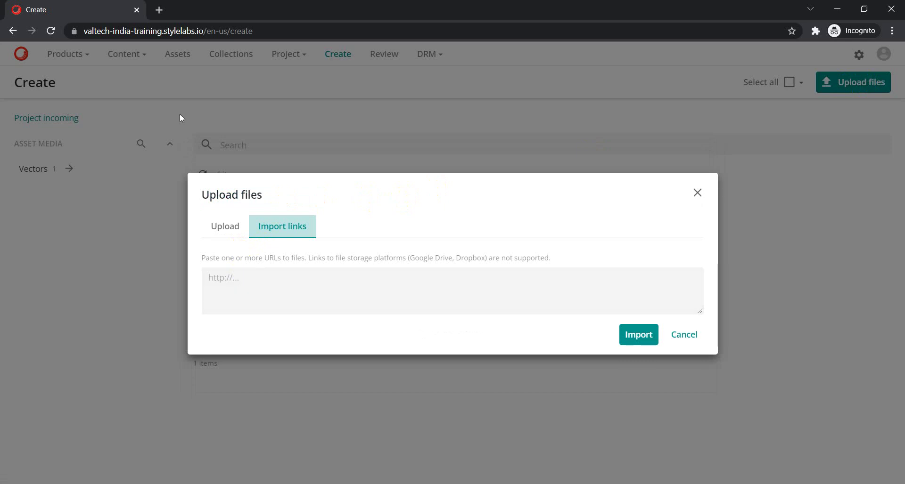
Step: Go to pixabay.com in a new browser tab and open the red fox photo from the home page gallery
click(159, 10)
text(pi)
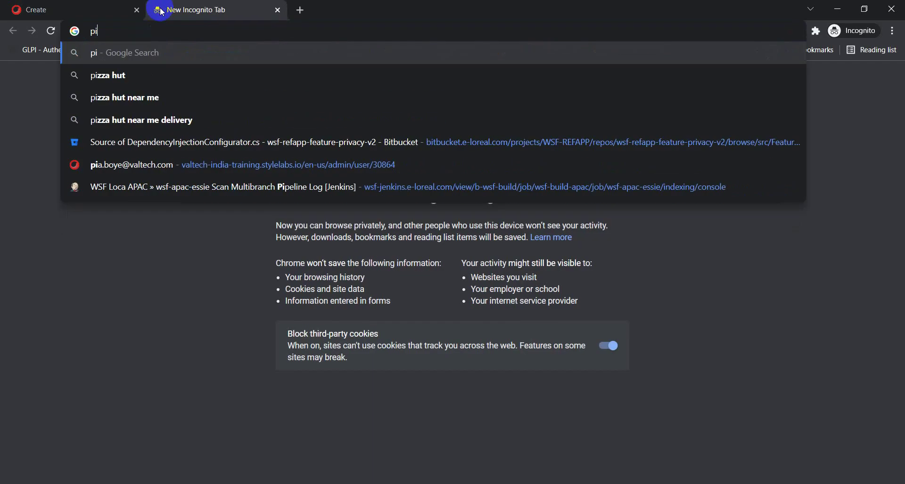
text(xabay.com)
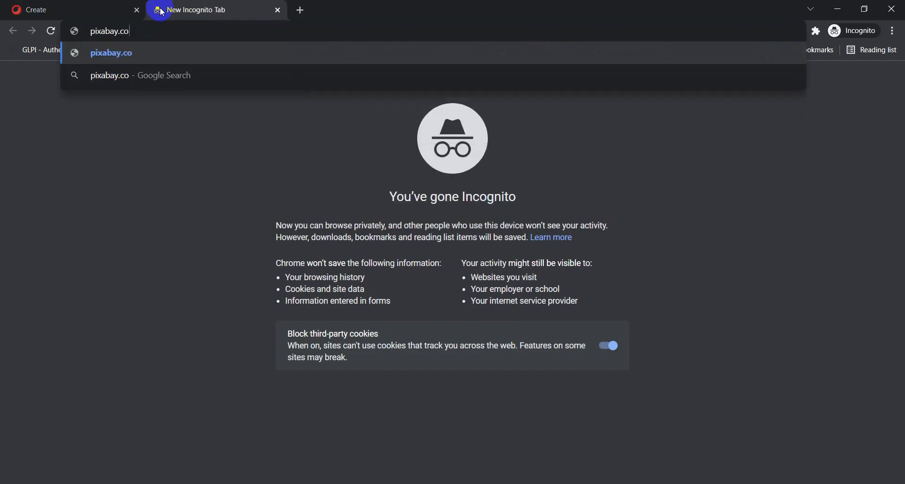
key(Return)
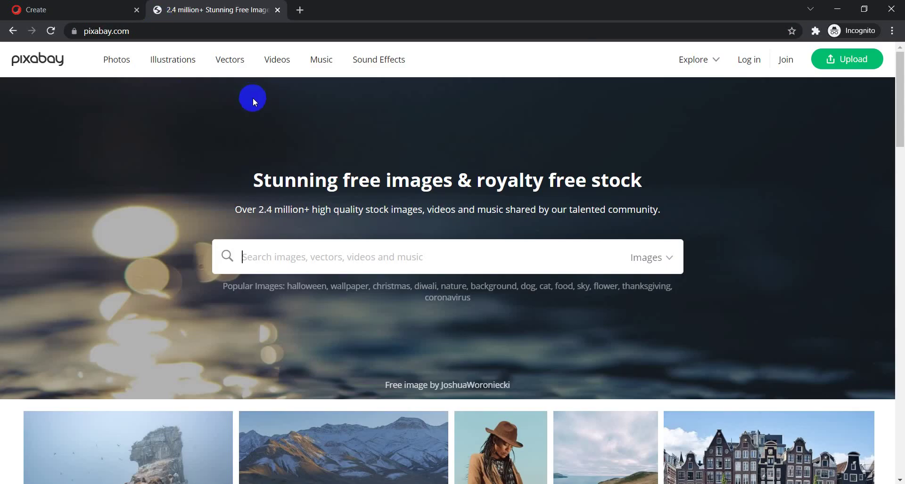
scroll(306, 296, down, 7)
scroll(307, 300, down, 15)
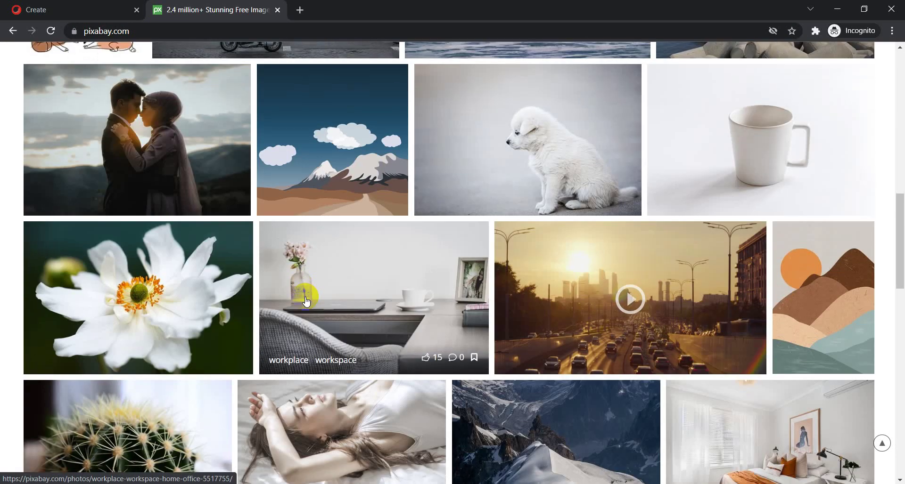
scroll(304, 299, up, 3)
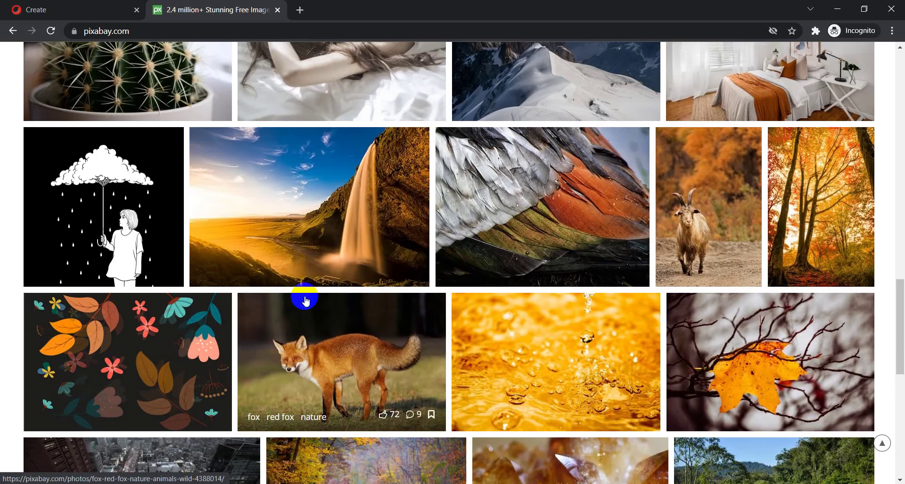
click(304, 359)
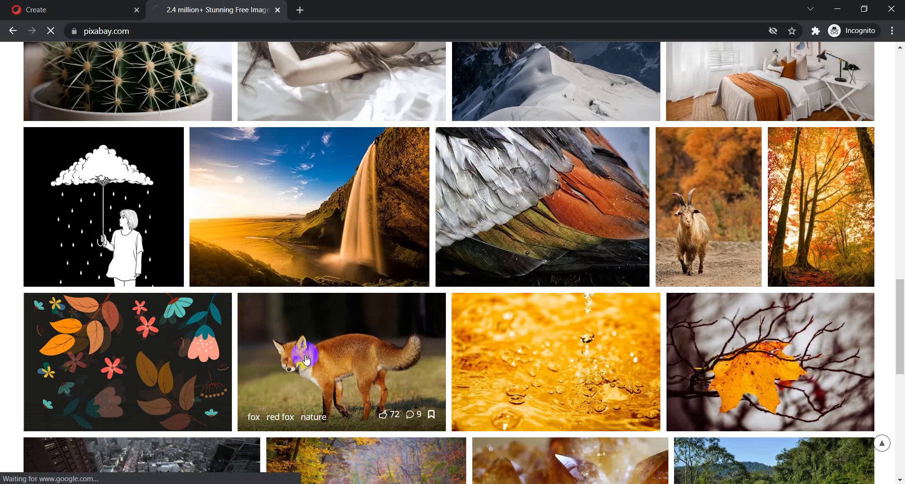
Step: Open the fox image by itself in a new tab and copy its URL
right_click(302, 274)
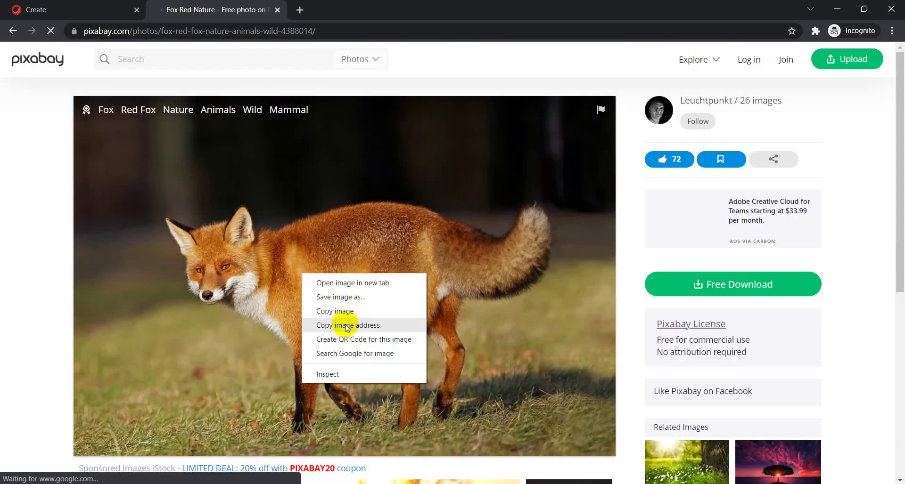
click(344, 283)
click(324, 9)
click(258, 31)
key(ctrl+c)
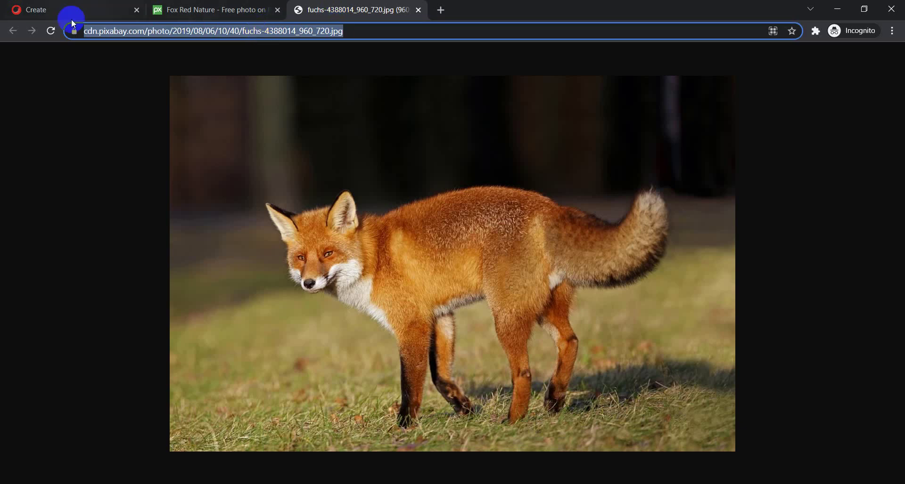
Step: Import the copied fox image URL into the Create page's uploads and refresh the asset list
click(55, 10)
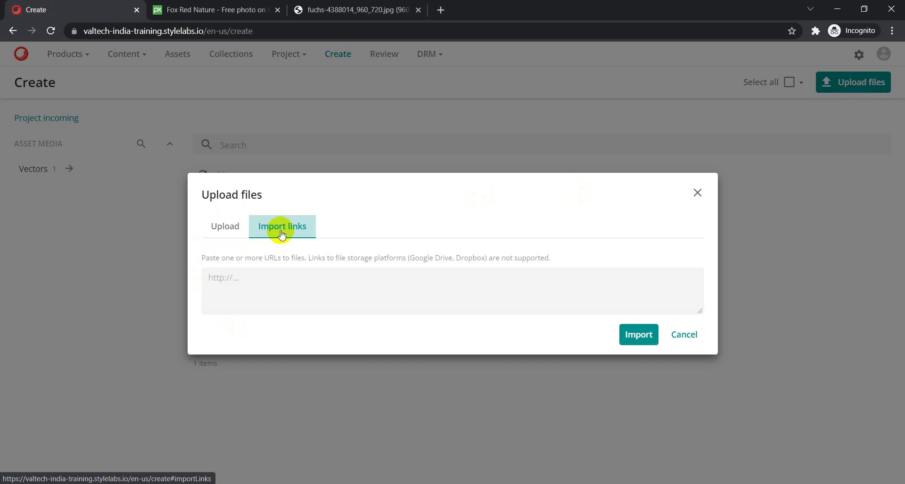
click(263, 279)
key(ctrl+v)
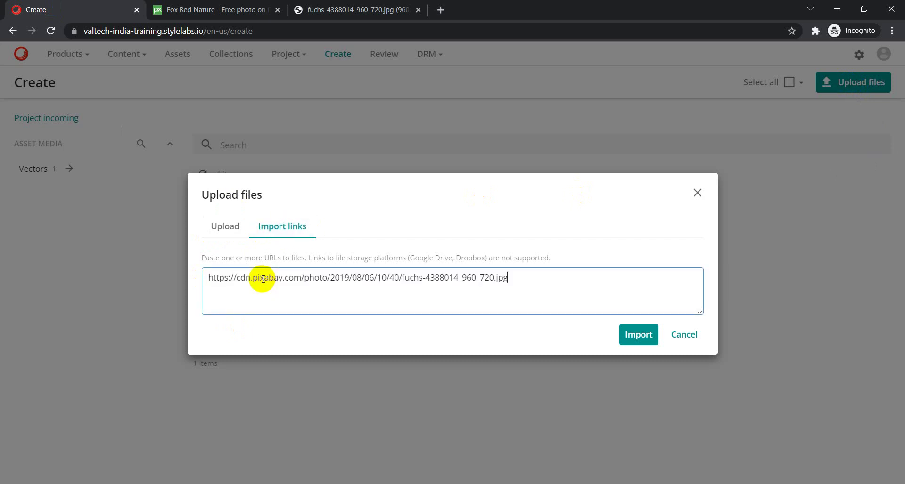
click(638, 337)
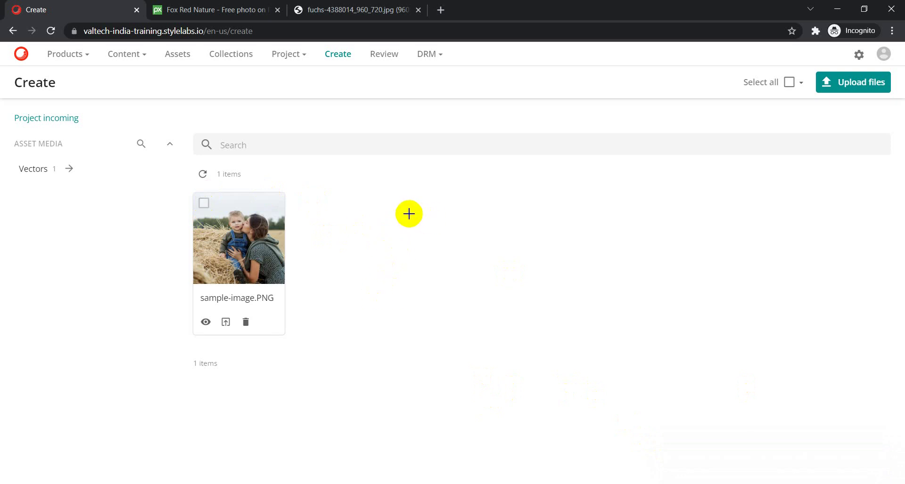
click(203, 175)
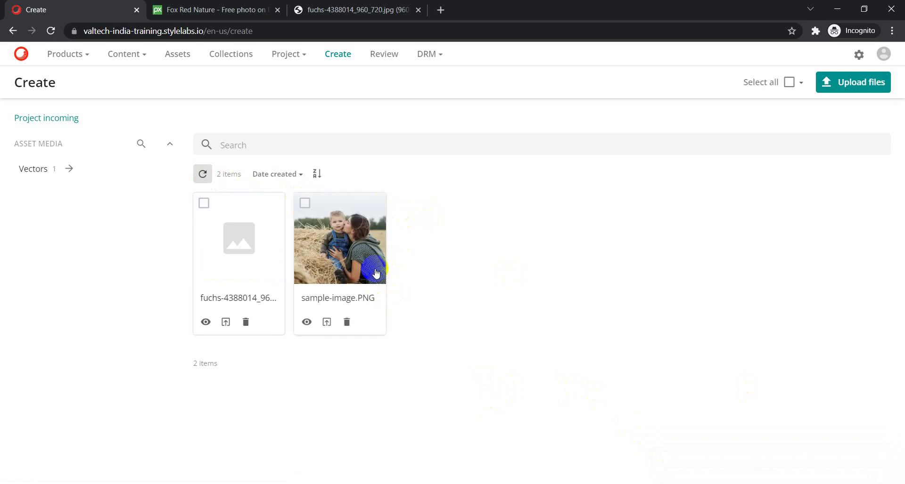
click(203, 177)
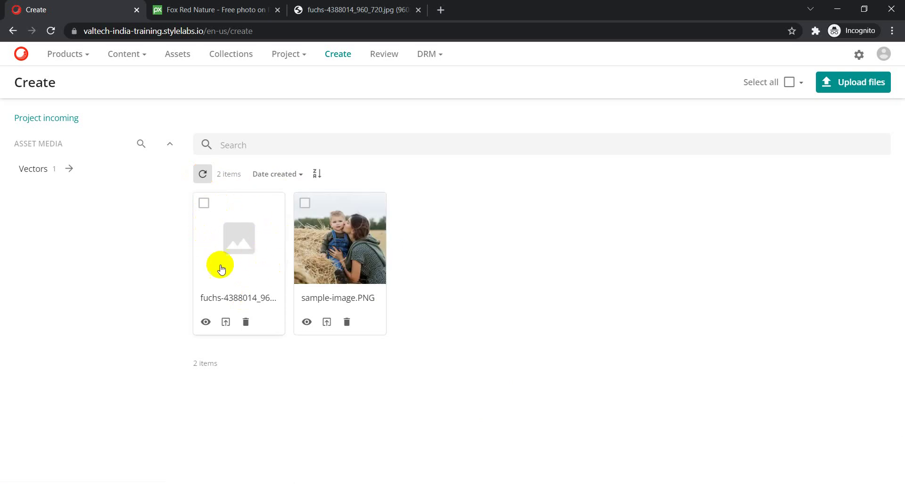
Step: Check the background processes for the link import's jobs and go back to the Create page
click(884, 54)
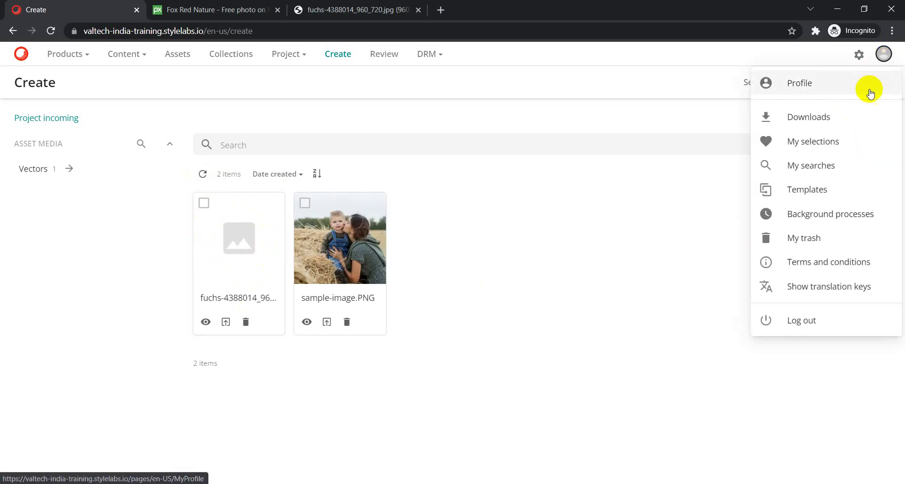
click(809, 217)
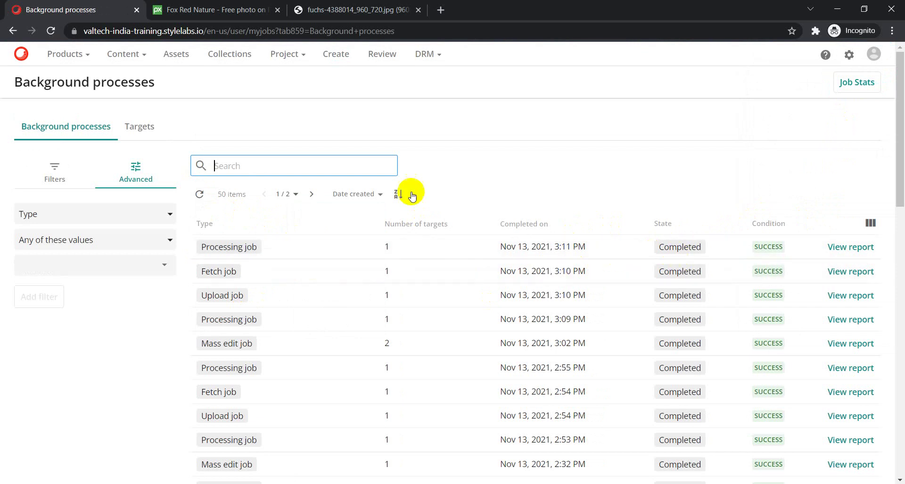
click(341, 64)
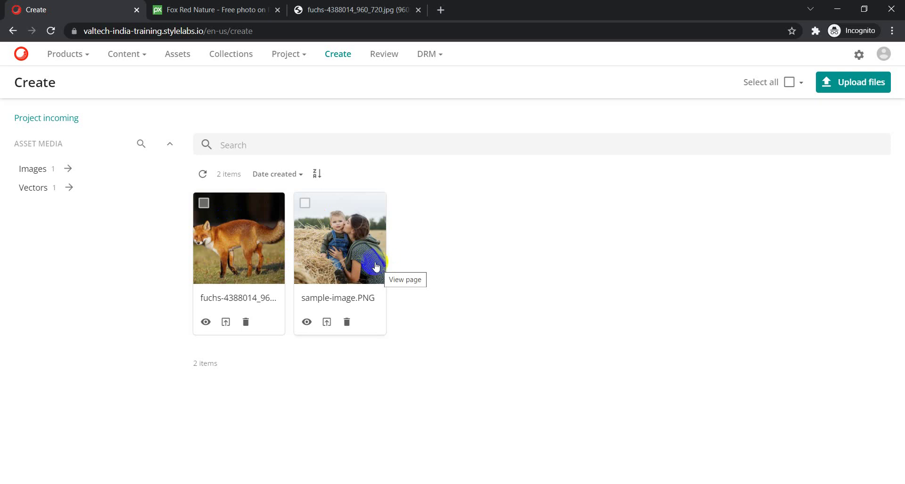
Step: Open the detail page of sample-image.PNG and look through its overview, publishing, files and renditions sections
click(346, 244)
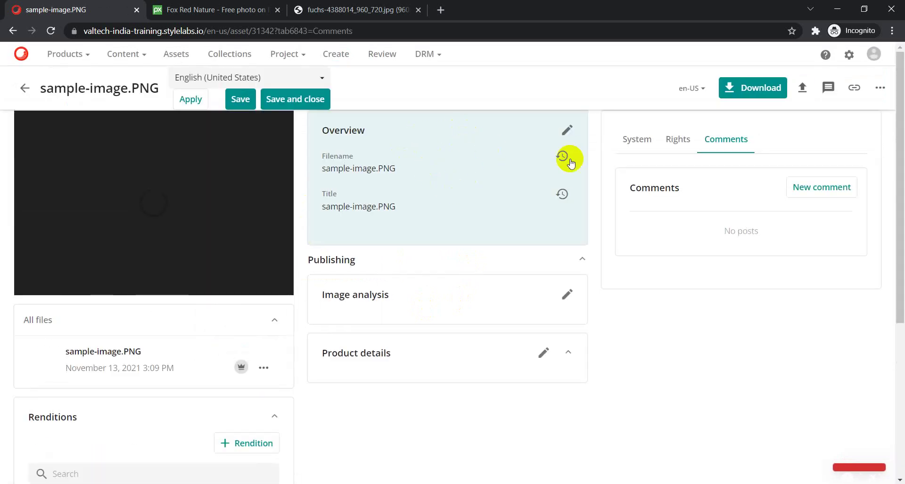
scroll(388, 297, down, 1)
scroll(389, 298, down, 1)
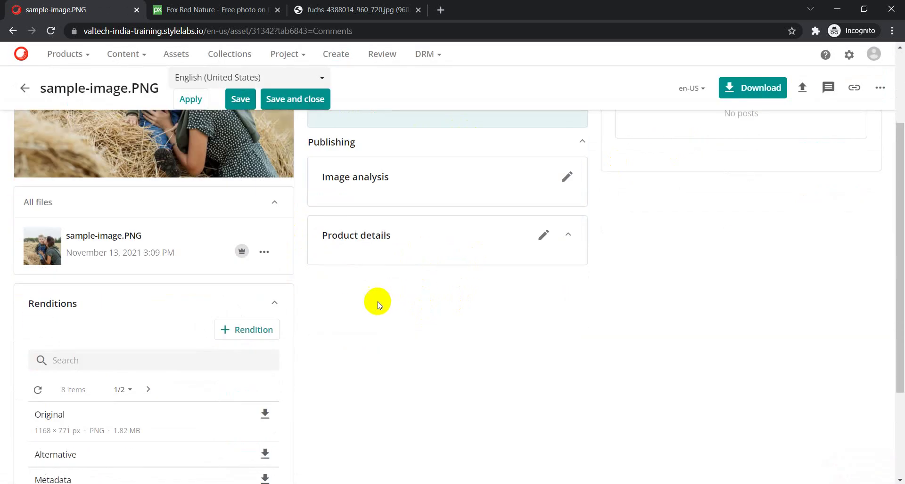
scroll(264, 324, up, 2)
scroll(79, 398, down, 2)
scroll(140, 432, up, 2)
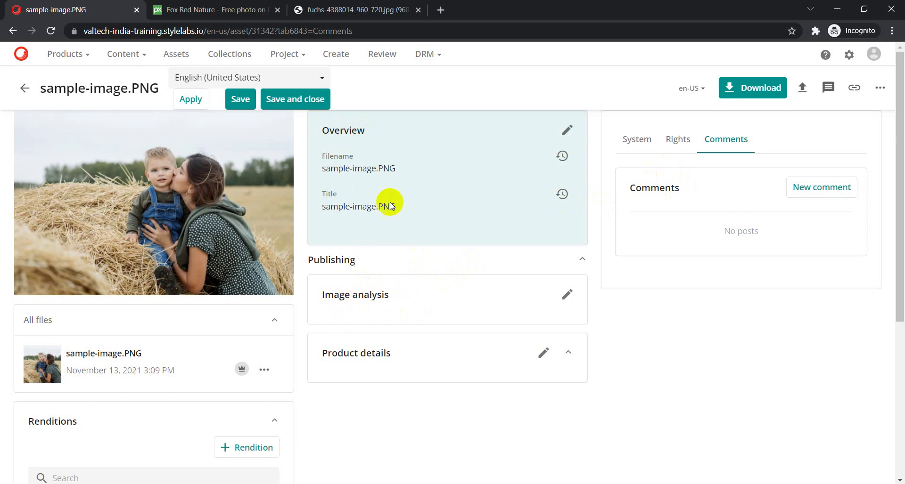
Step: Open the Pages administration from the Manage area
click(337, 55)
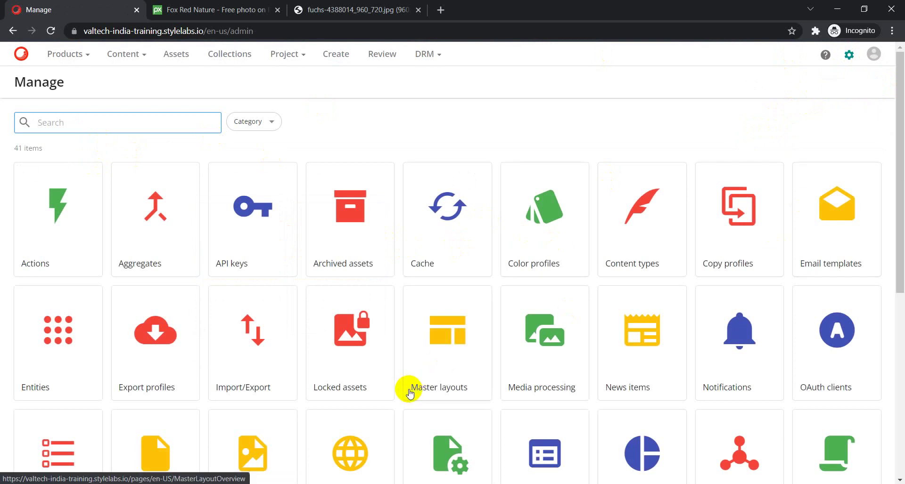
scroll(409, 394, down, 4)
click(153, 277)
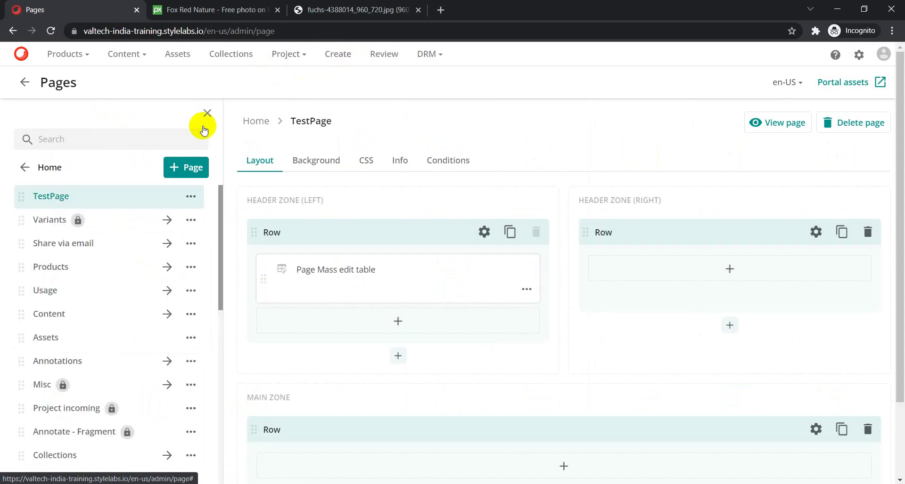
Step: Search the pages for "create" and open the layout of the Create page
click(132, 143)
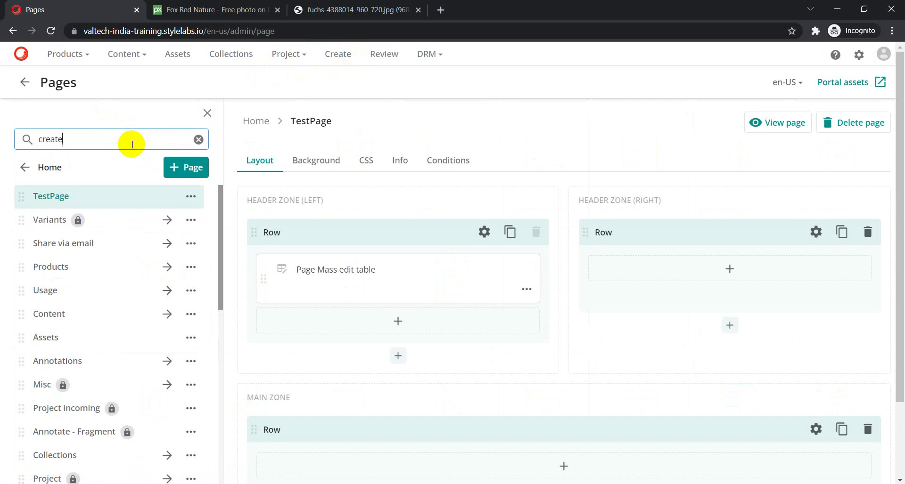
text(create)
key(Return)
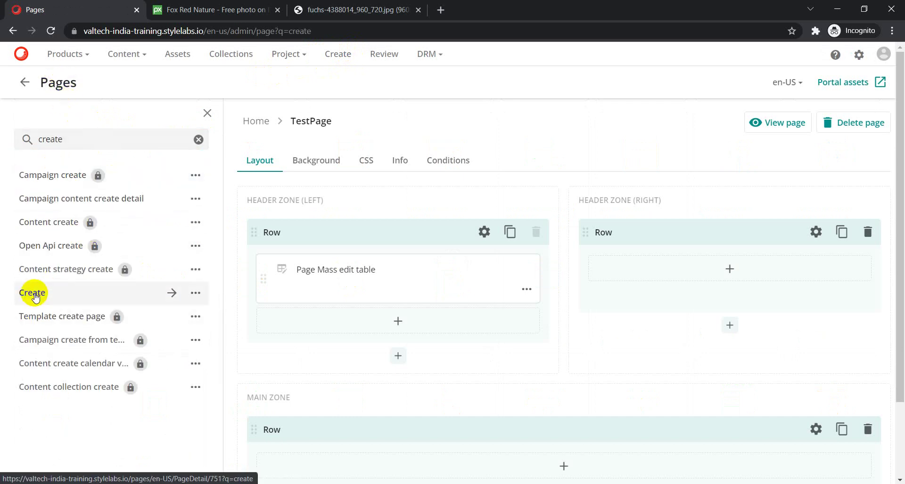
click(33, 296)
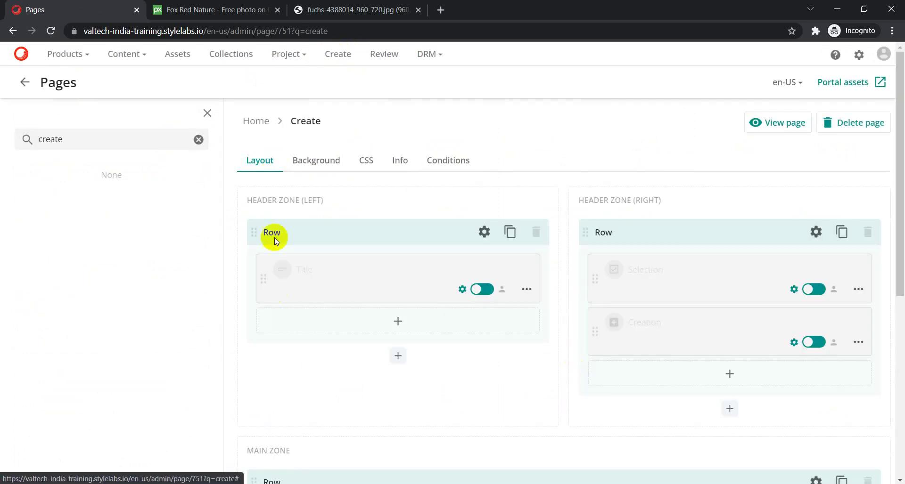
Step: Enable custom settings for the Creation component in the right header zone, turn on its Import Excel option, and save and close it
scroll(395, 285, down, 7)
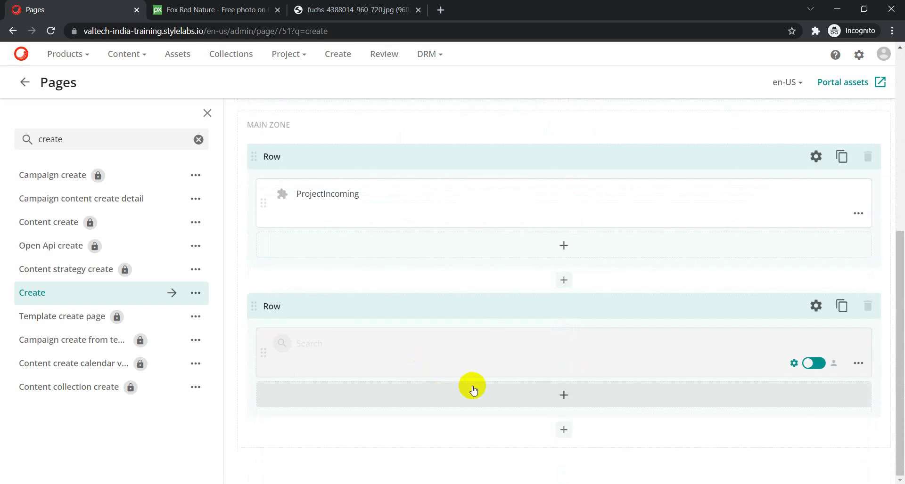
scroll(470, 385, up, 4)
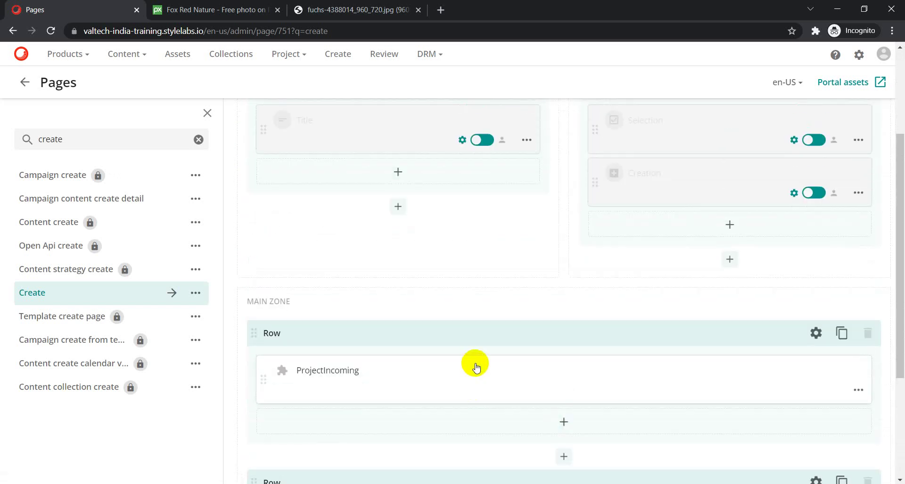
scroll(566, 366, down, 1)
scroll(566, 366, down, 3)
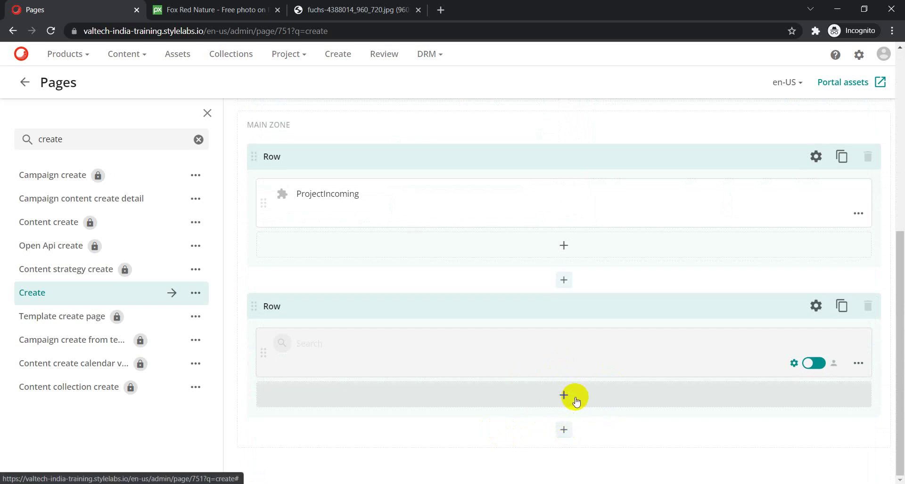
scroll(595, 401, up, 5)
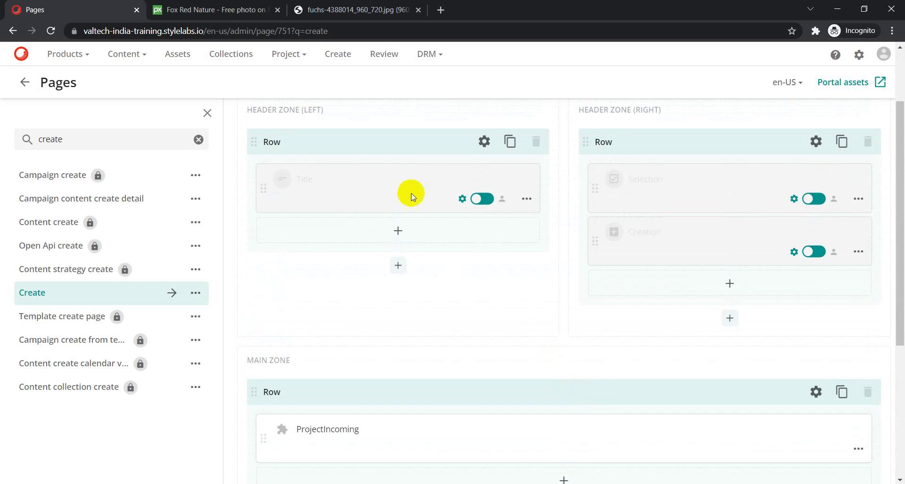
scroll(621, 174, up, 2)
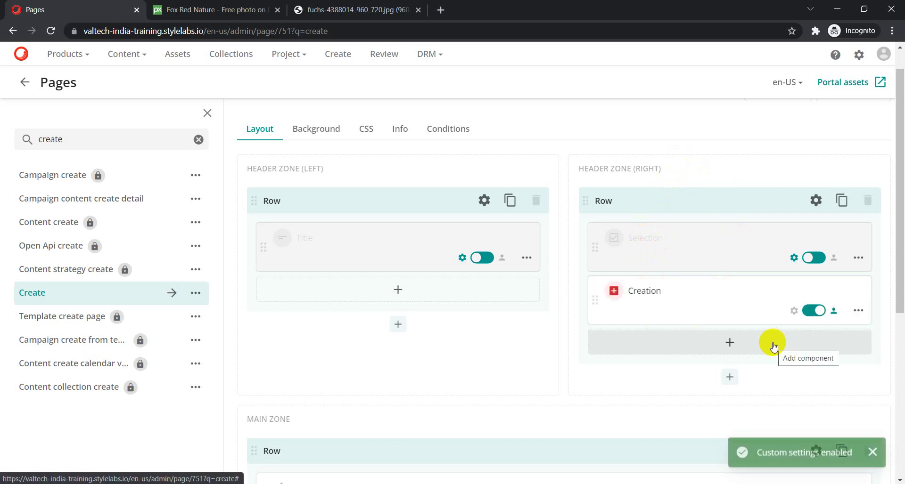
click(862, 313)
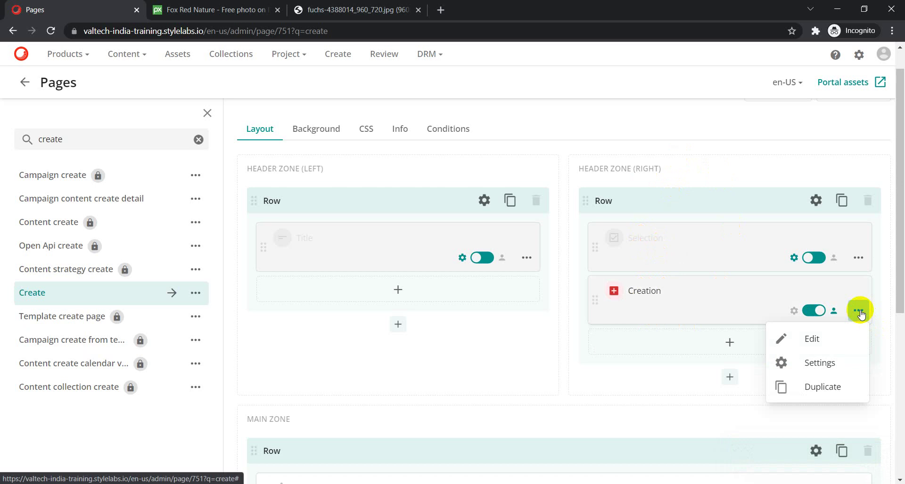
click(812, 341)
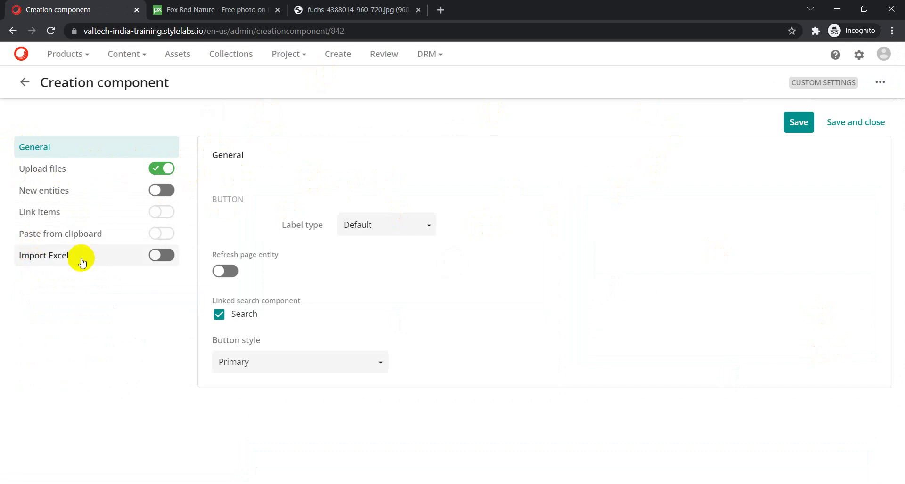
click(161, 256)
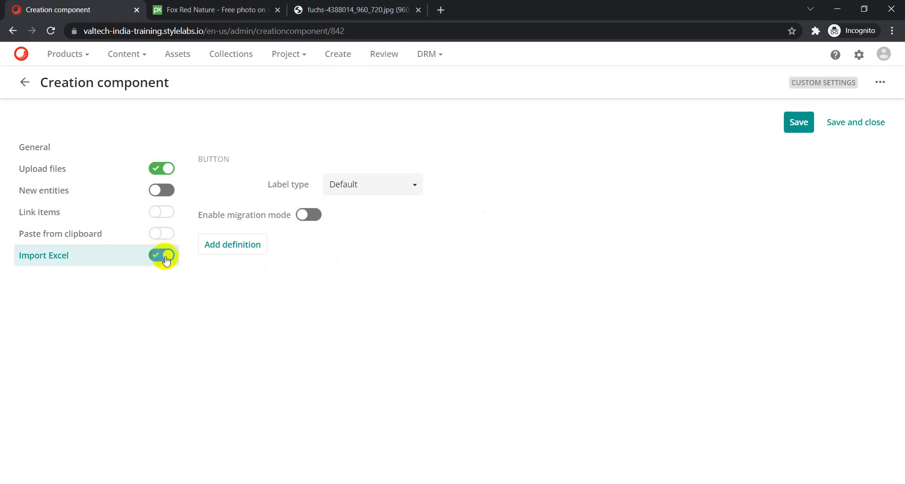
click(863, 122)
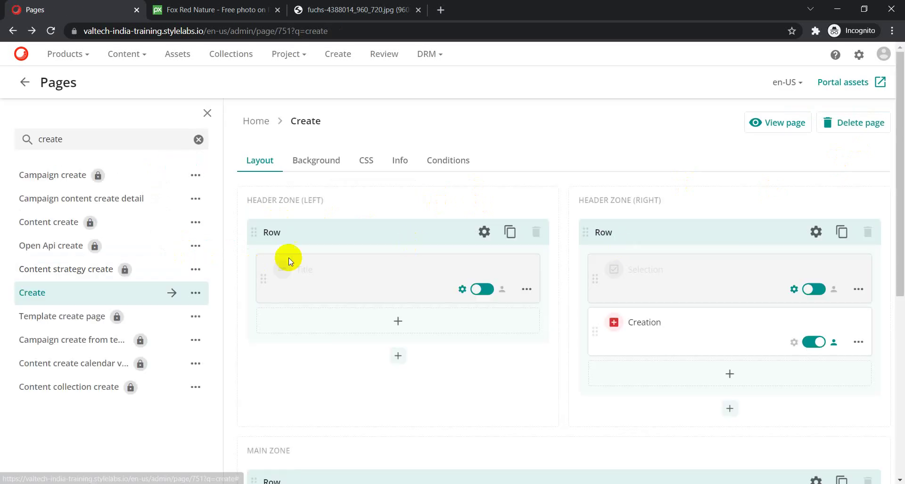
Step: Go to the Create page and inspect the Upload files and Import Excel dialogs for adding assets, closing each without adding anything
click(334, 56)
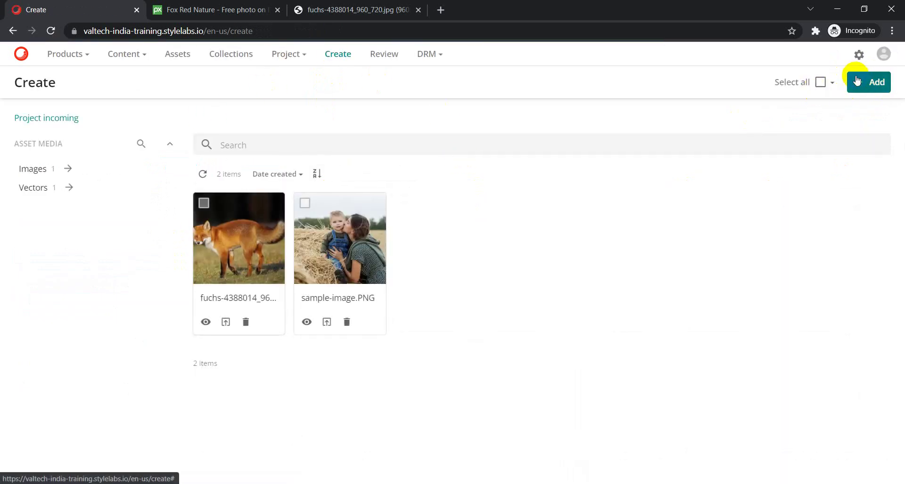
click(872, 84)
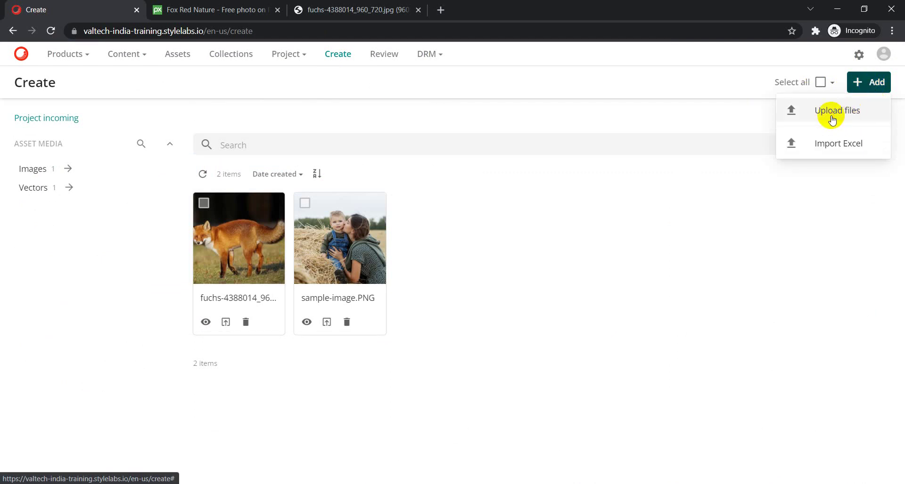
click(832, 120)
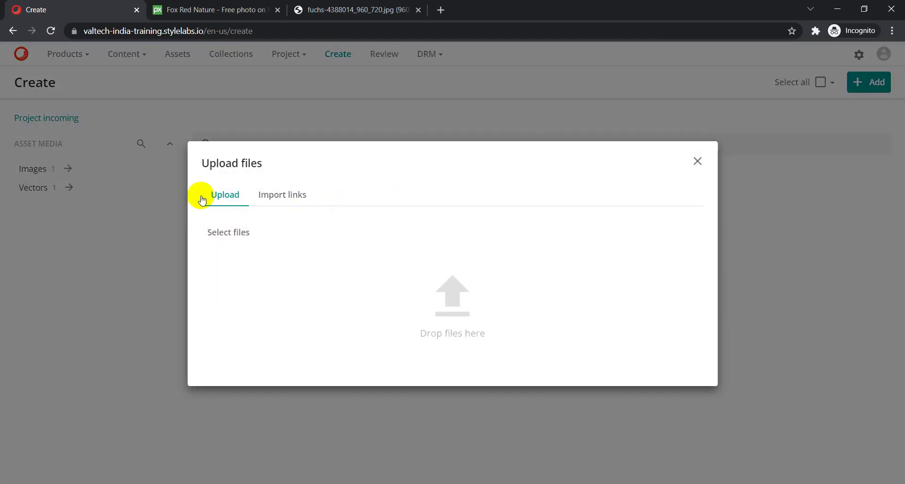
click(701, 162)
click(870, 87)
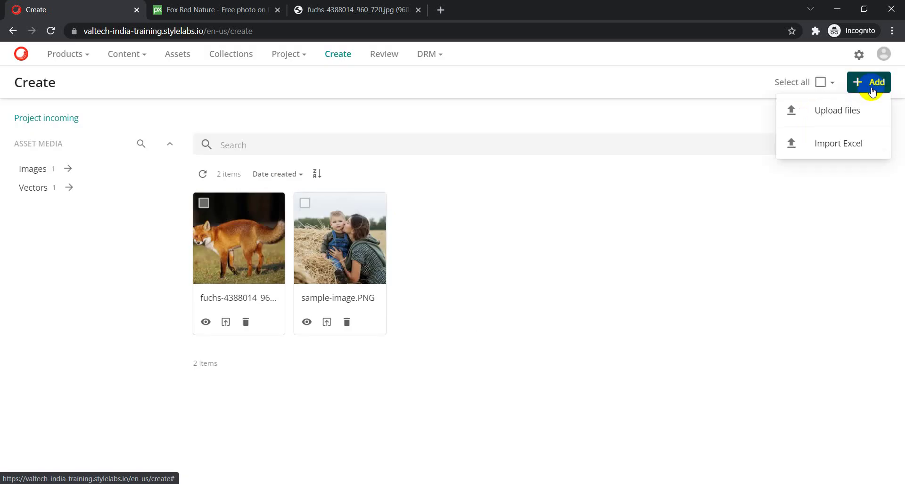
click(828, 145)
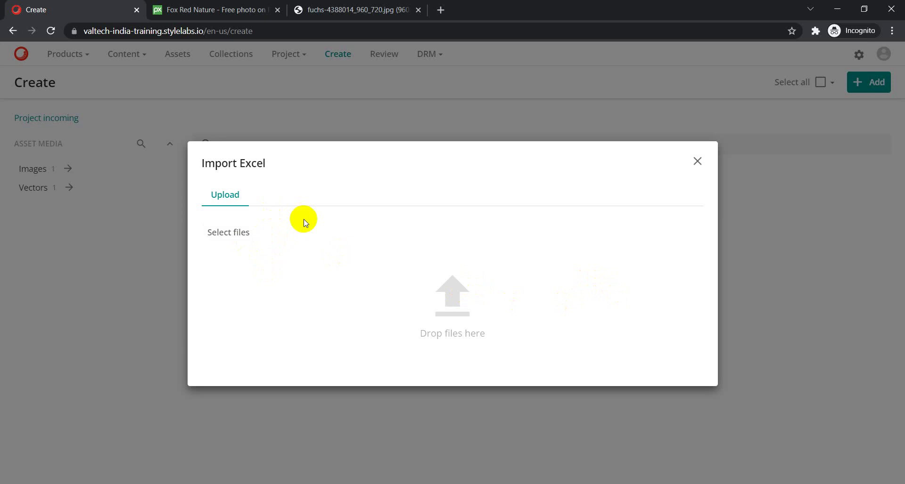
click(698, 162)
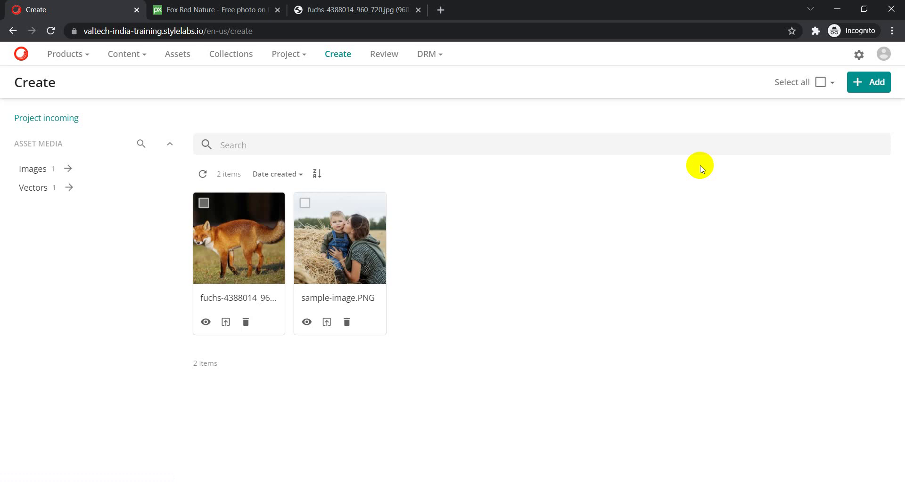
click(212, 256)
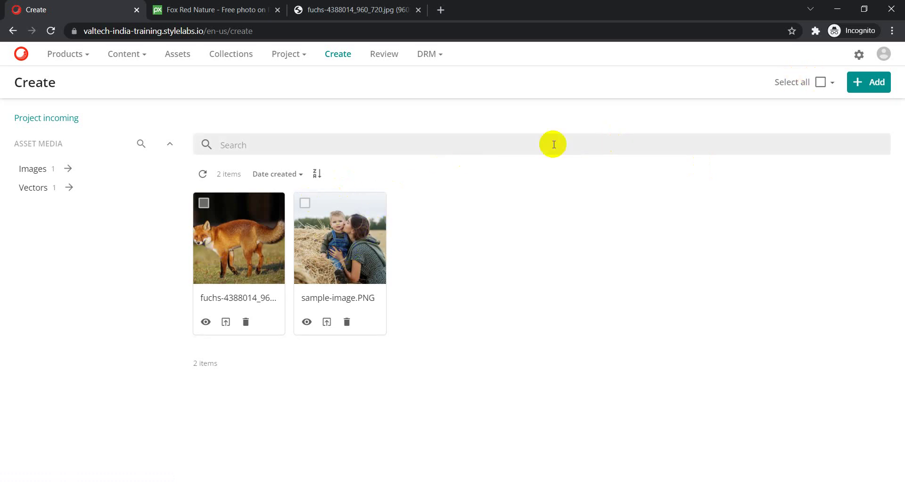
click(232, 240)
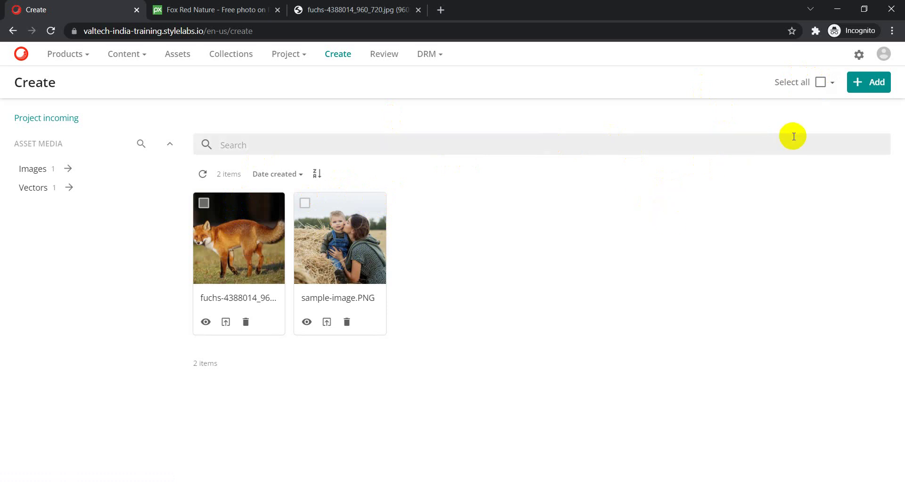
click(872, 89)
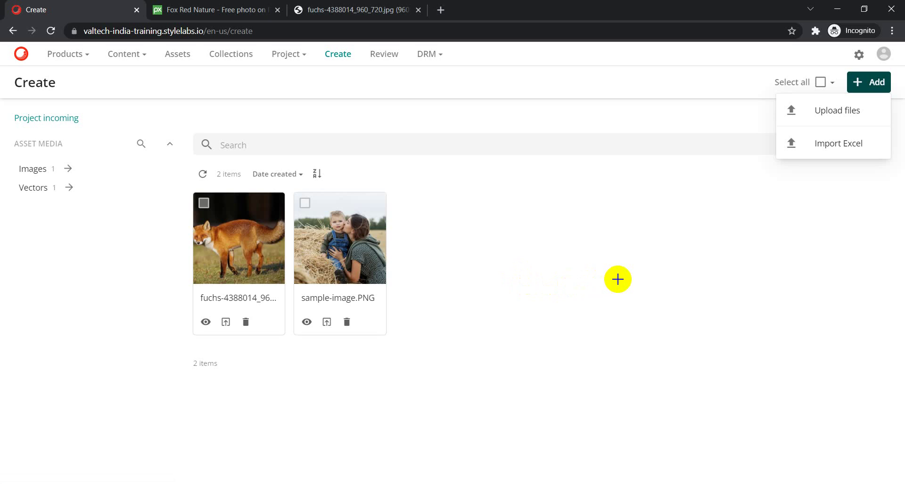
click(638, 272)
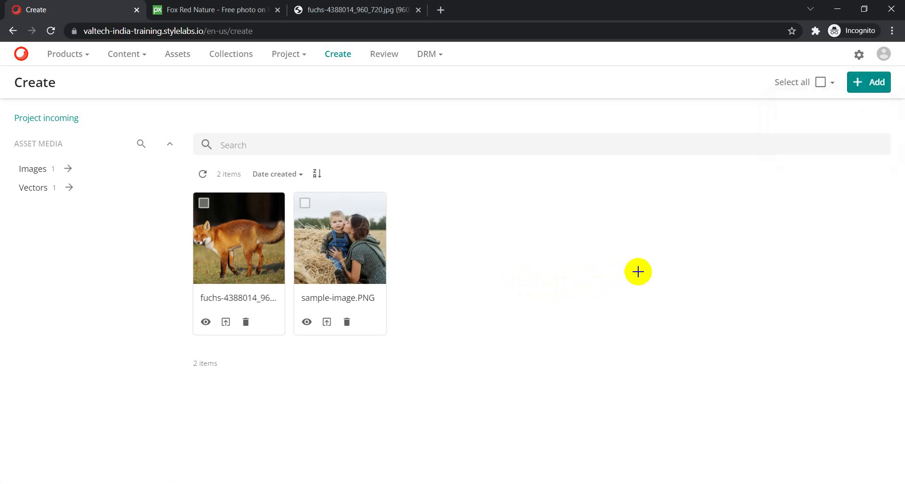